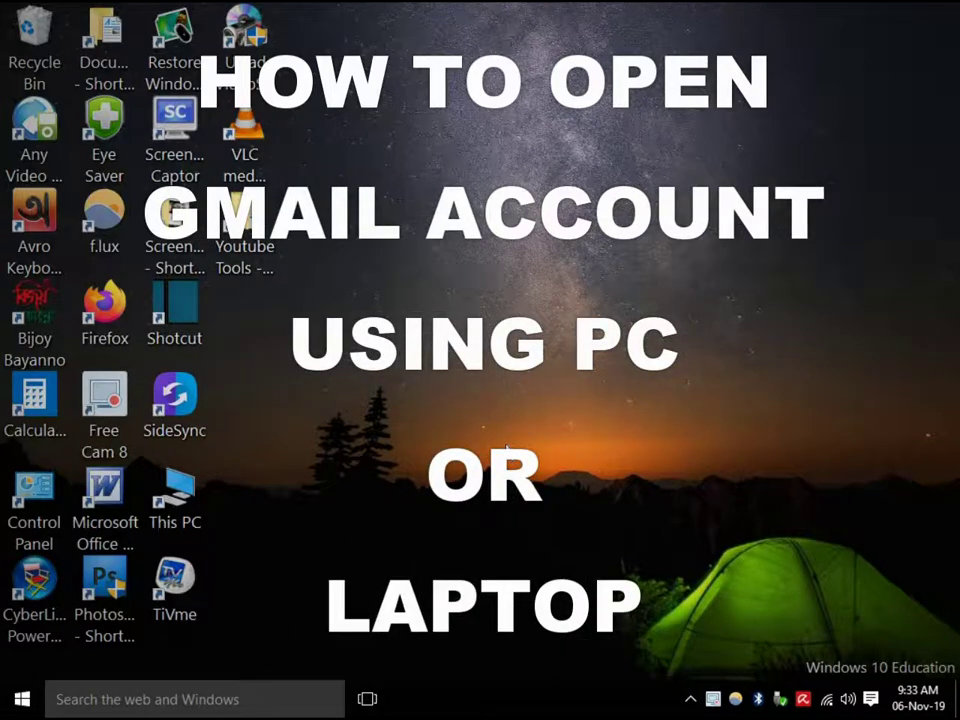
# Launch Firefox and go to gmail.com to reach the Choose an account page.
pyautogui.doubleClick(107, 322)
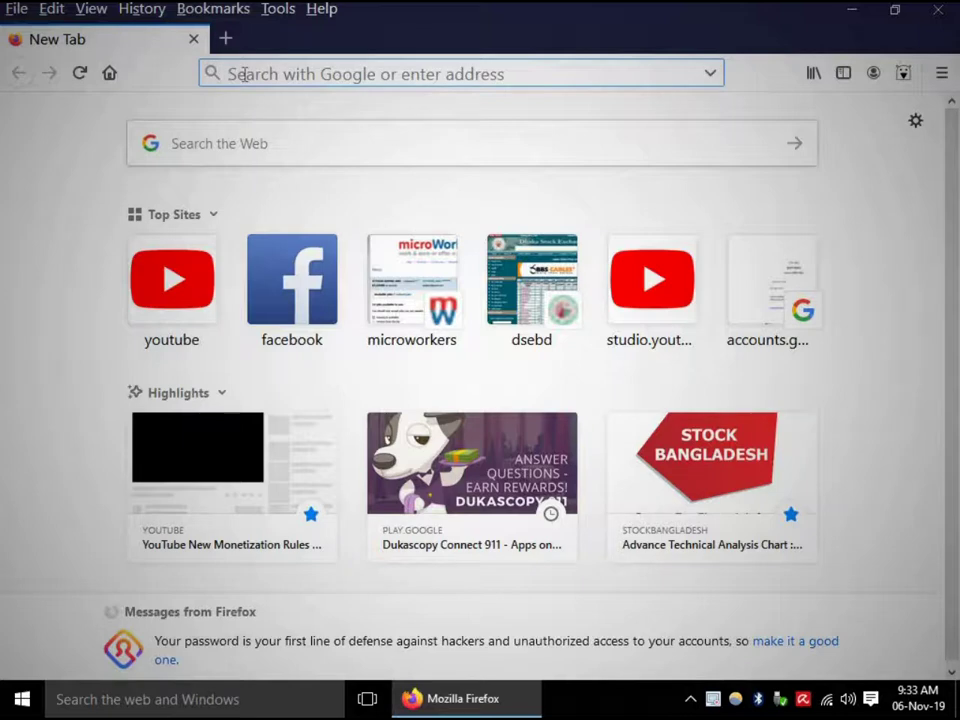
pyautogui.write('gm')
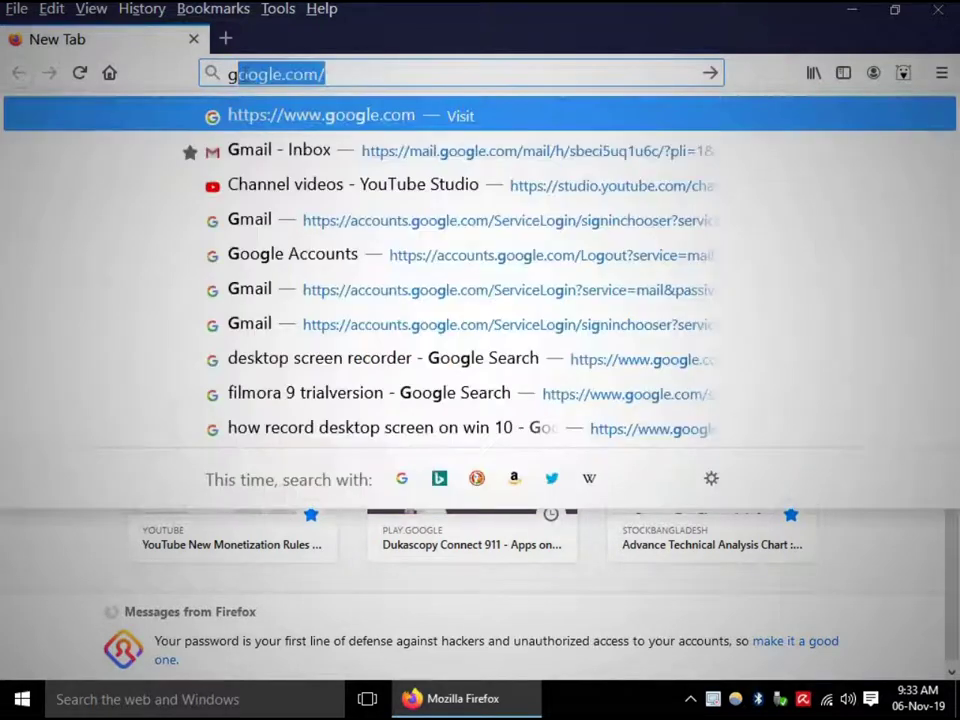
pyautogui.write('ail.c')
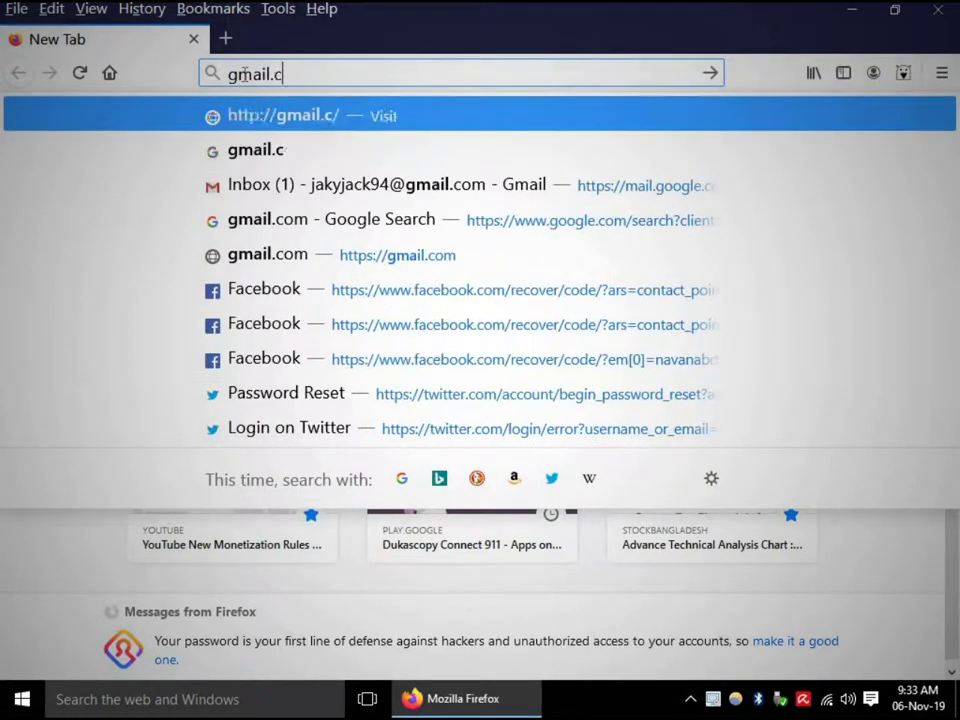
pyautogui.write('om')
pyautogui.press('Return')
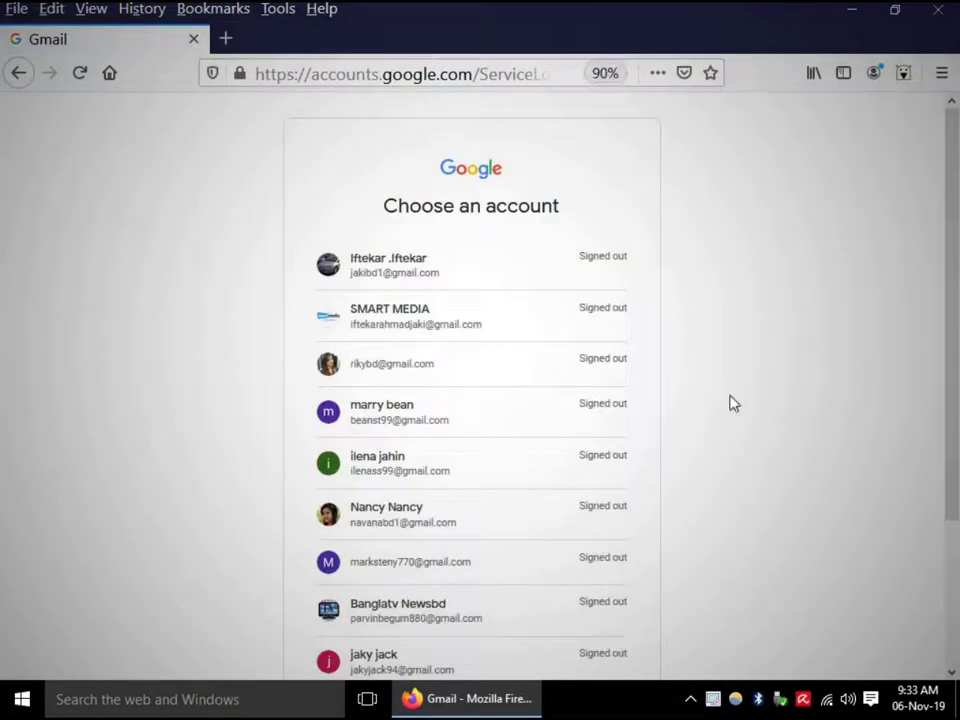
# Choose Use another account, then Create account for personal use (For myself).
pyautogui.scroll(-3, 745, 402)
pyautogui.scroll(-1, 780, 404)
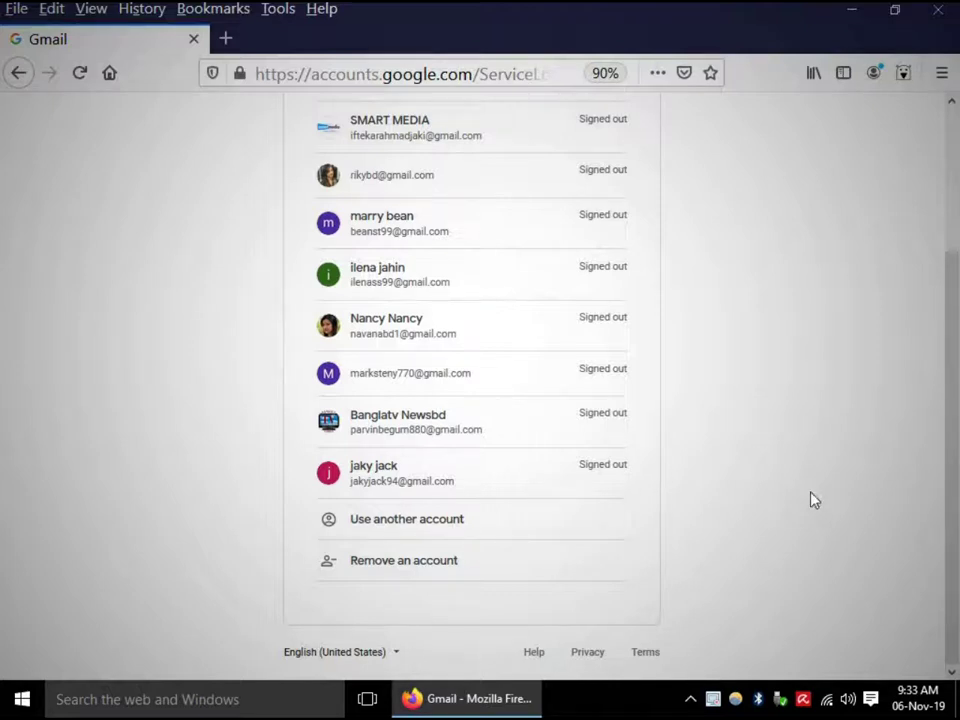
pyautogui.click(421, 529)
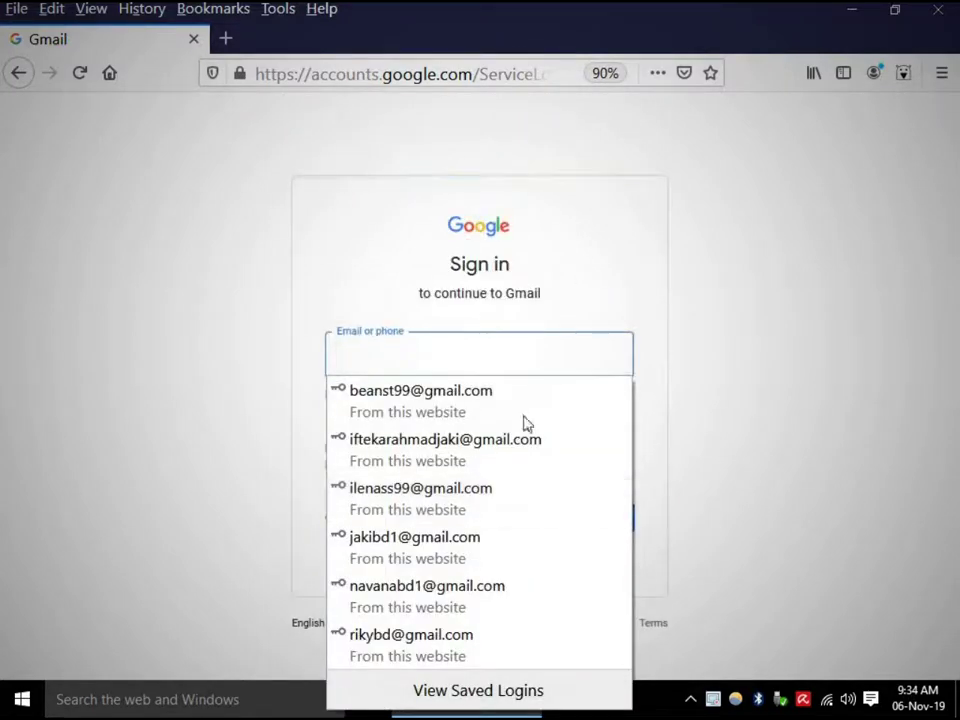
pyautogui.click(172, 425)
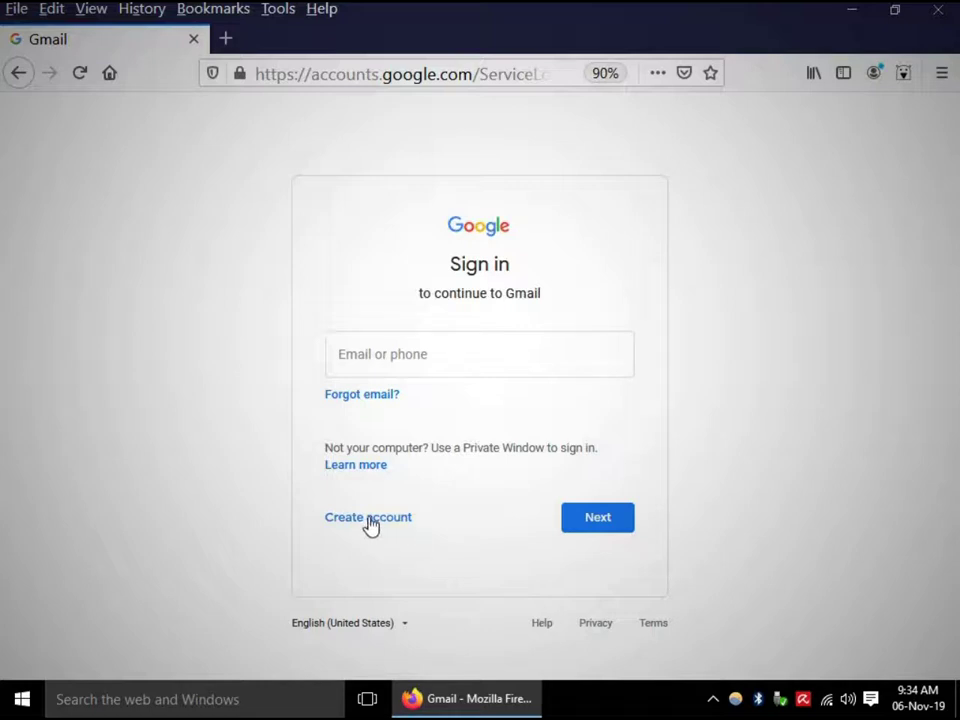
pyautogui.click(369, 524)
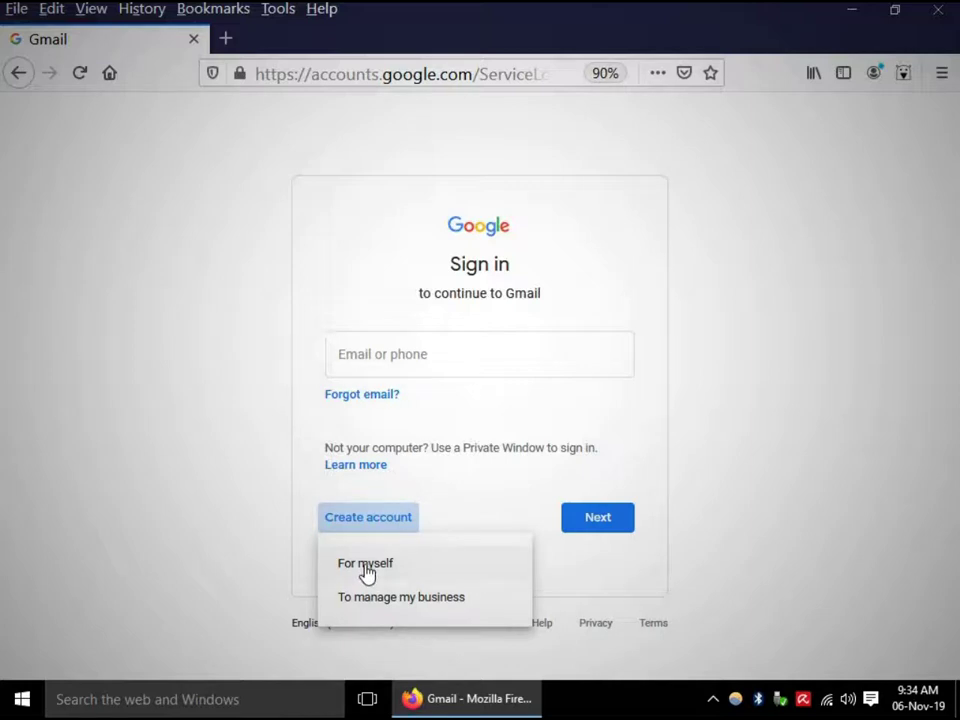
pyautogui.click(366, 566)
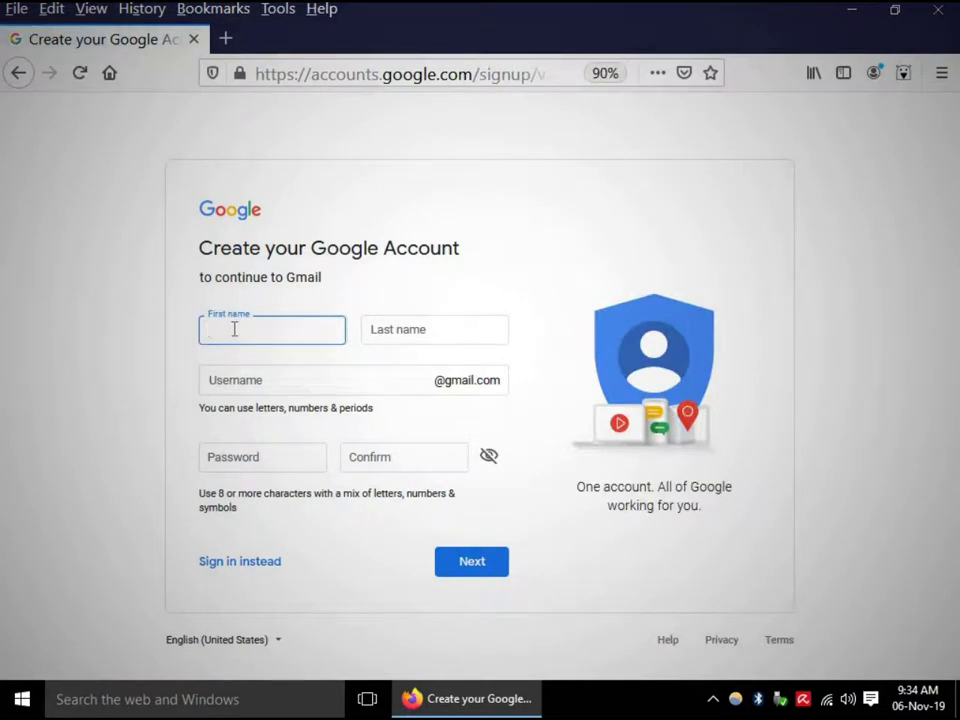
# Enter the account holder's first and last name.
pyautogui.click(427, 327)
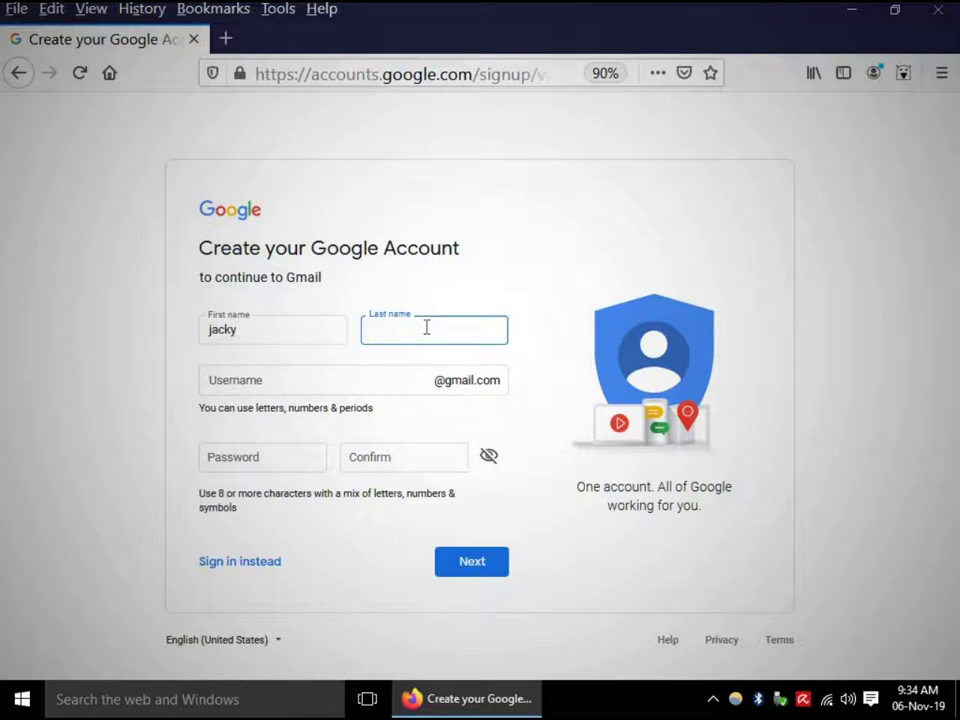
# Enter the desired username, dismissing Firefox's saved-login suggestions.
pyautogui.click(296, 375)
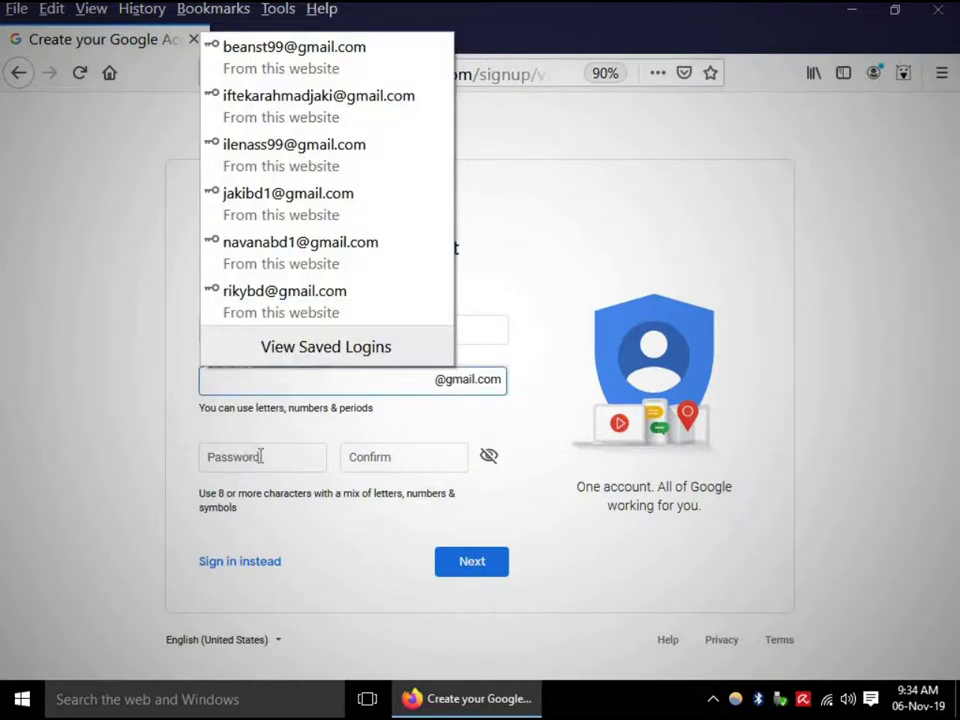
pyautogui.click(261, 454)
pyautogui.click(131, 437)
pyautogui.click(289, 384)
pyautogui.click(290, 383)
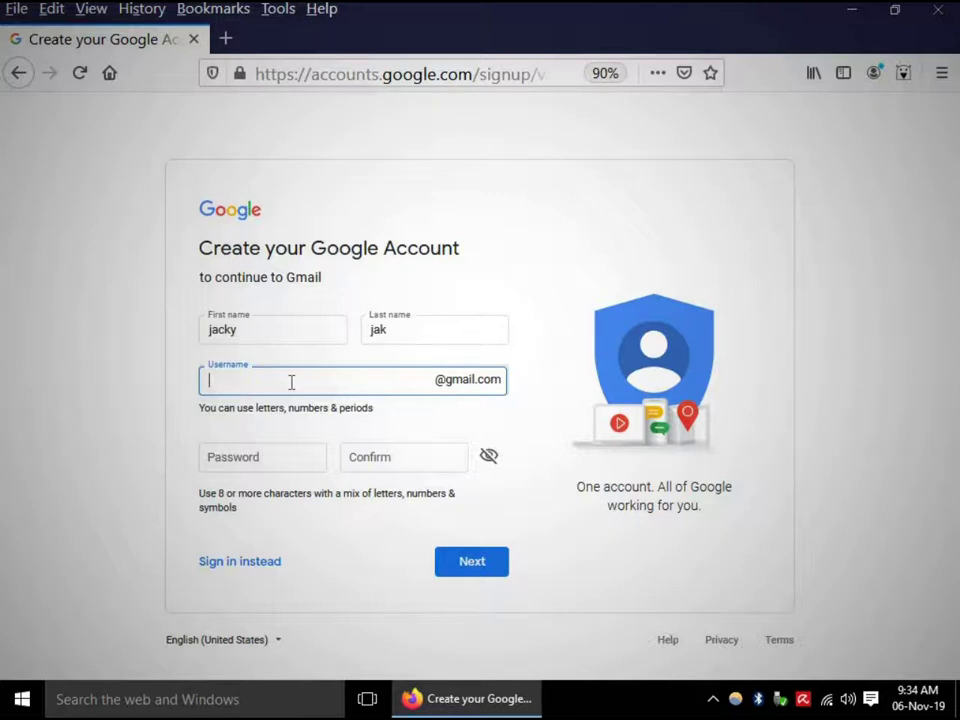
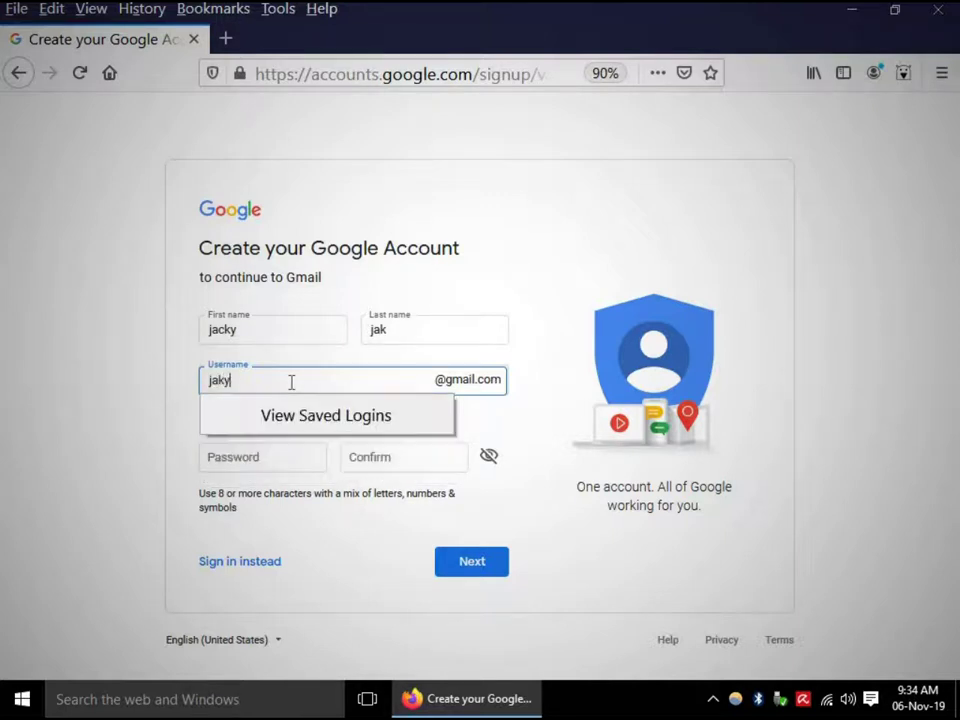
pyautogui.click(184, 431)
# Enter the account password and its confirmation, then submit the form.
pyautogui.click(268, 460)
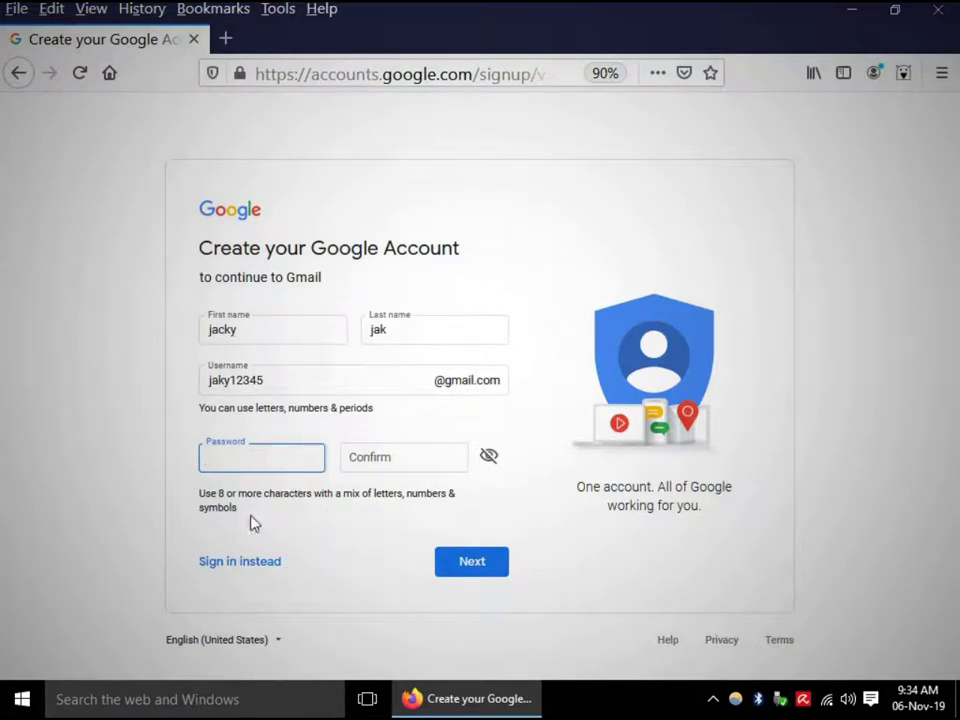
pyautogui.click(253, 461)
pyautogui.click(254, 461)
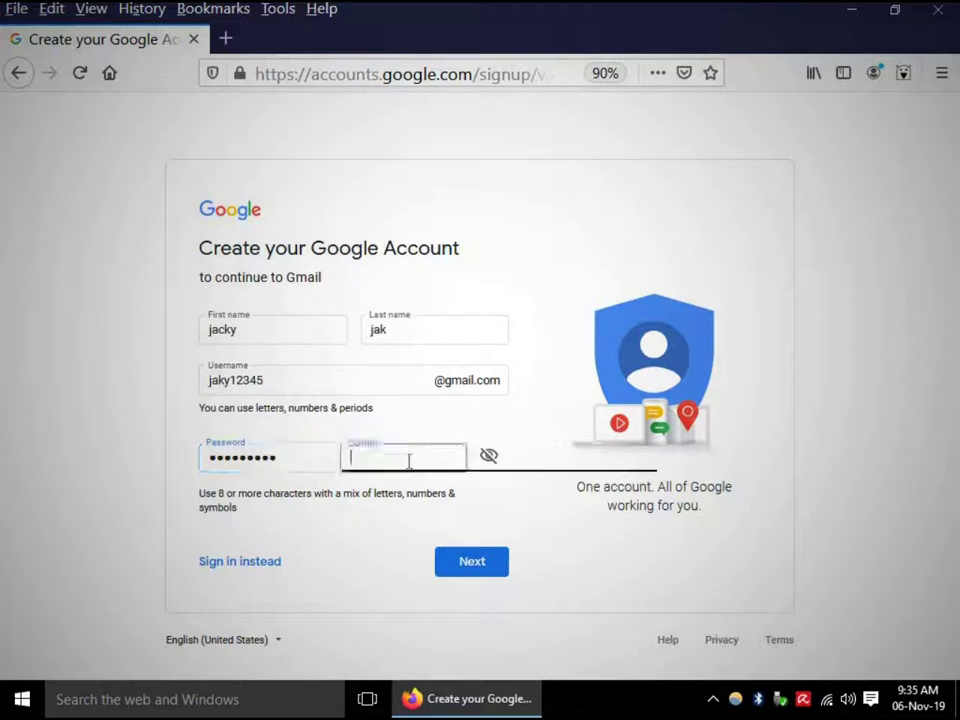
pyautogui.click(409, 461)
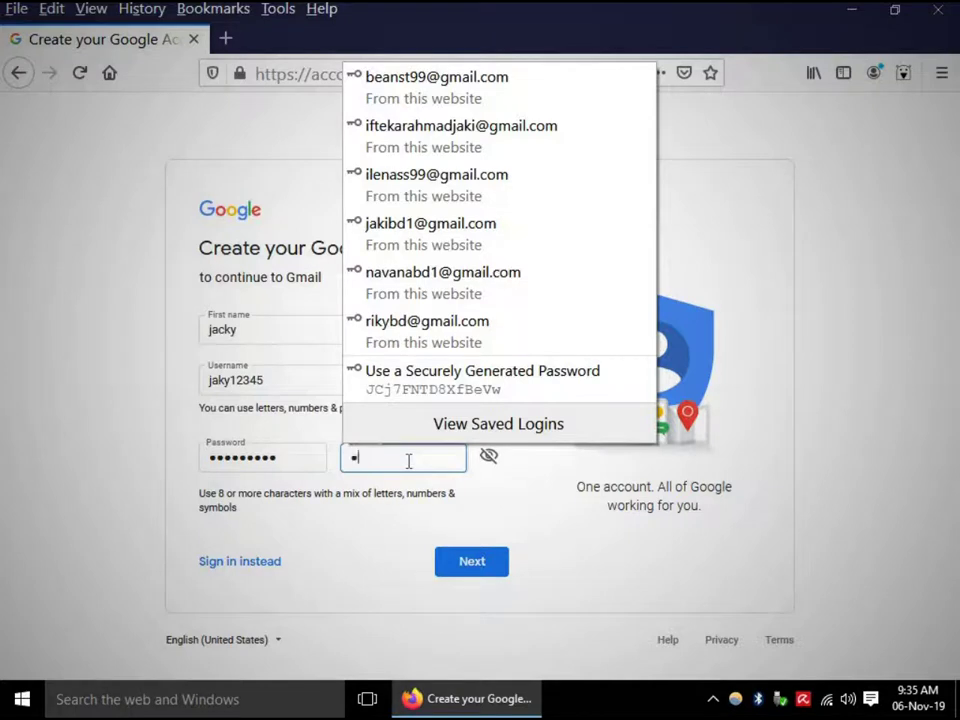
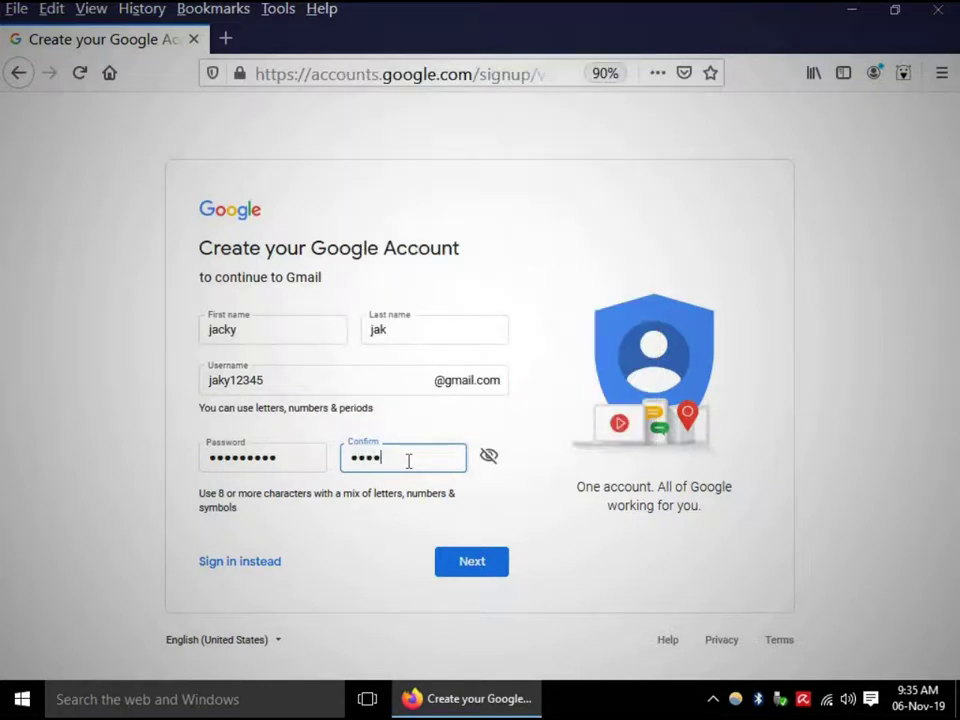
pyautogui.click(466, 571)
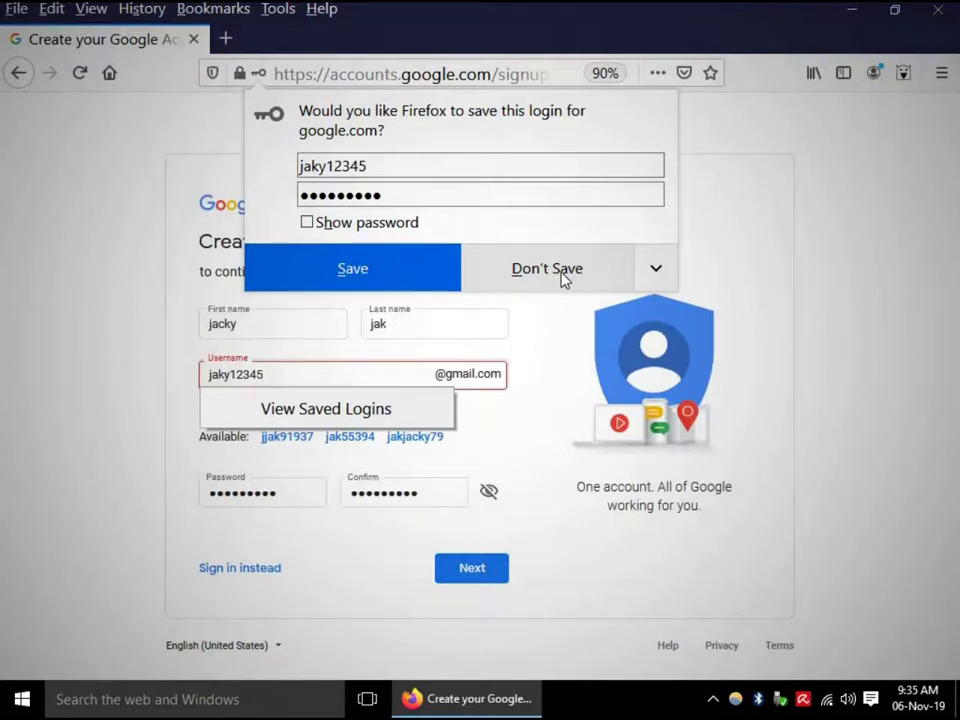
# Take the first suggested available username, resubmit, and decline Firefox's save-login prompt.
pyautogui.click(563, 274)
pyautogui.click(298, 379)
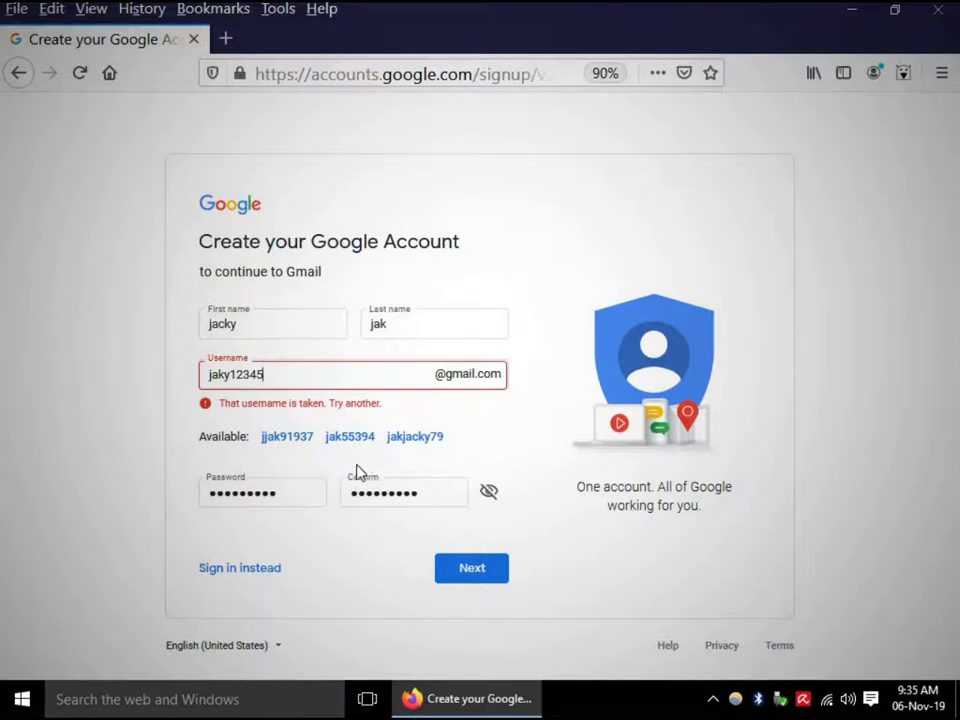
pyautogui.click(294, 440)
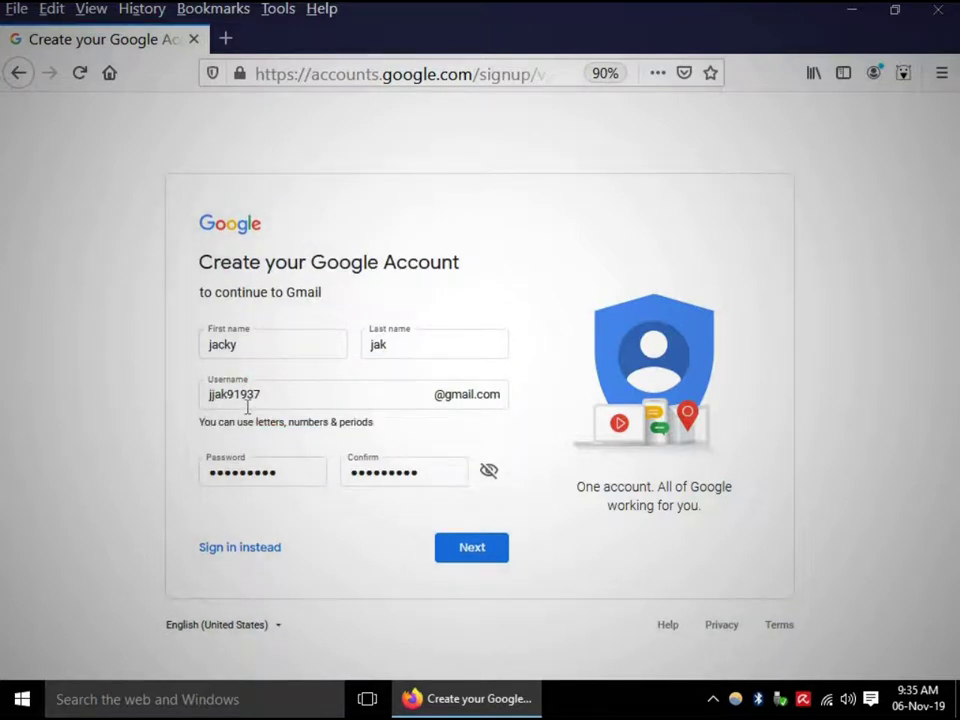
pyautogui.click(478, 554)
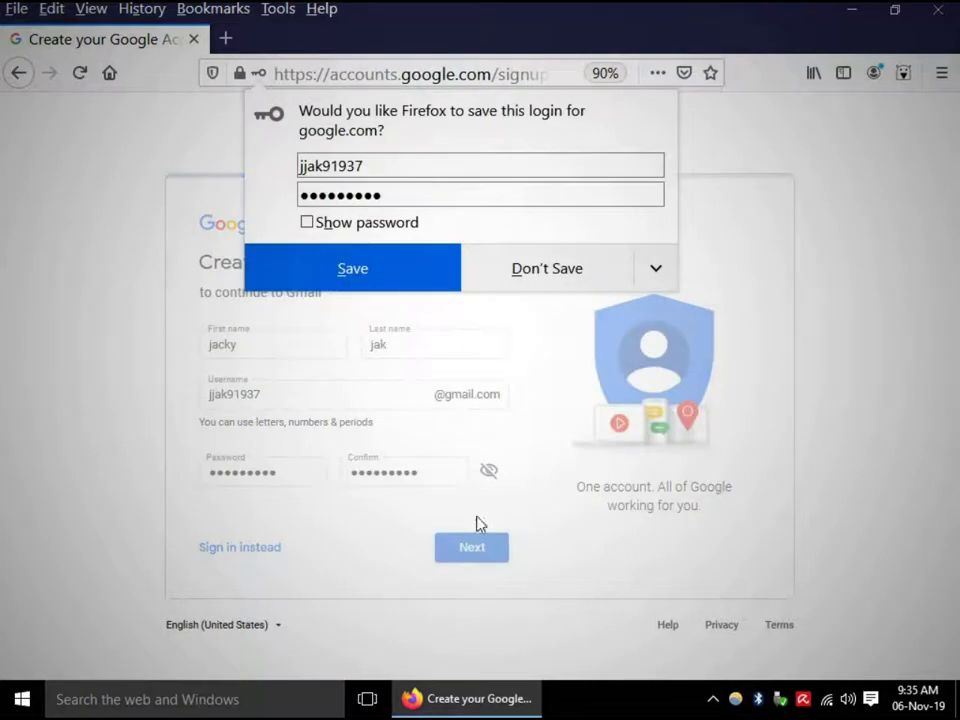
pyautogui.click(534, 280)
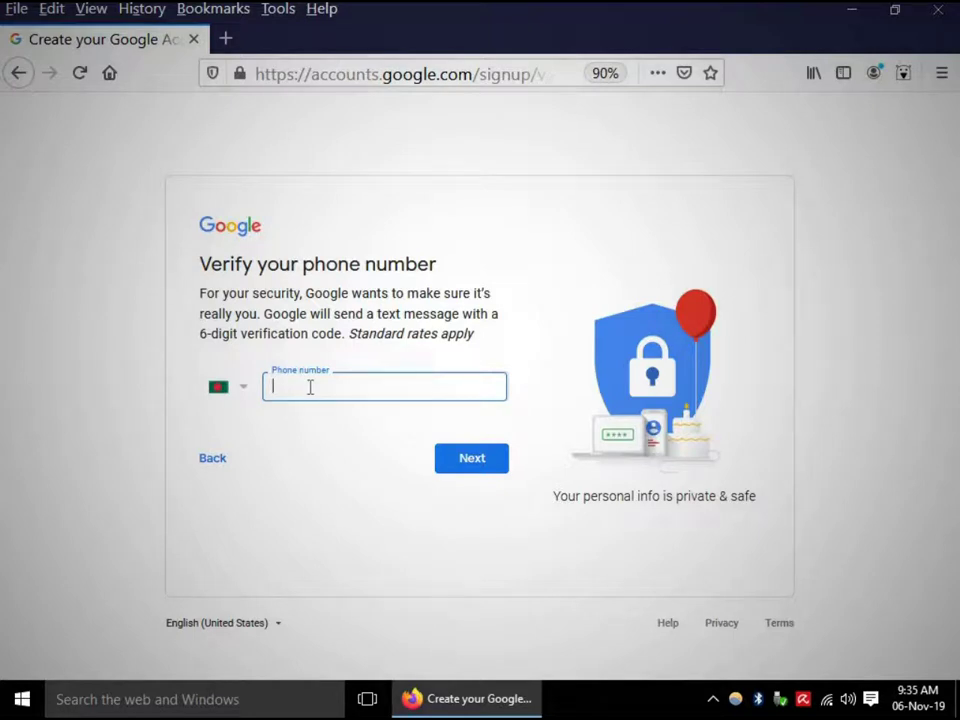
# Enter the phone number, request the text, then enter and verify the six-digit code.
pyautogui.click(468, 461)
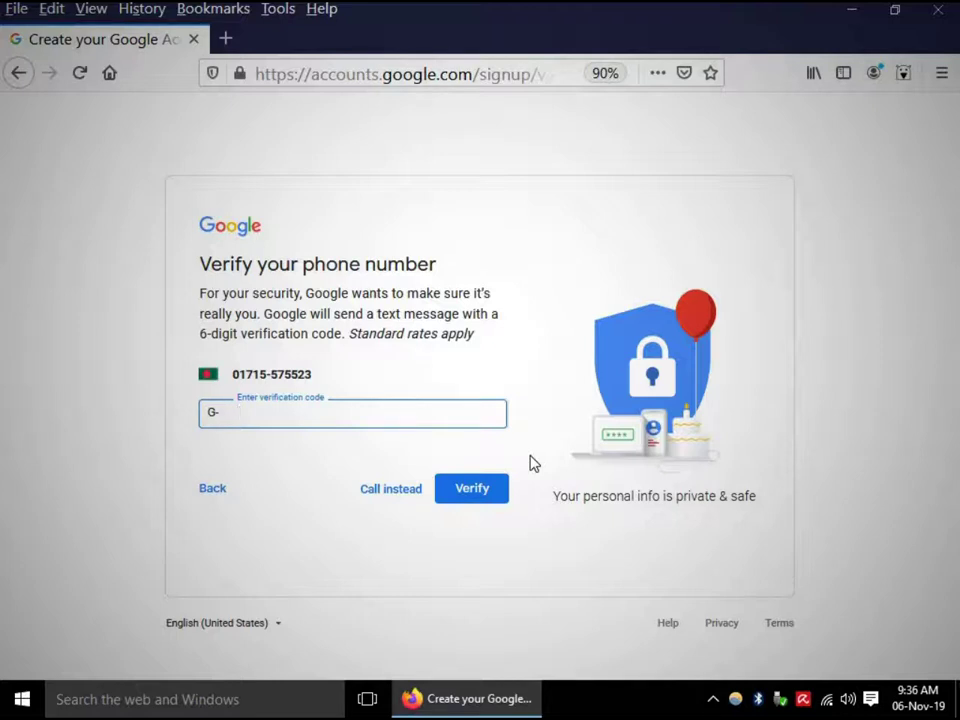
pyautogui.doubleClick(289, 420)
pyautogui.click(289, 420)
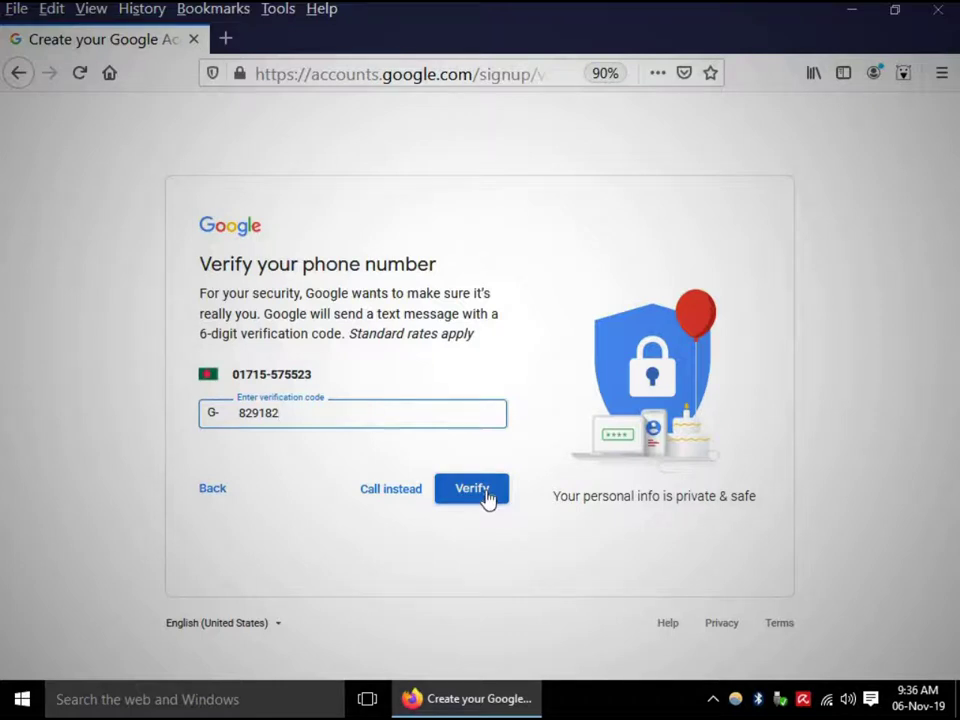
pyautogui.click(486, 494)
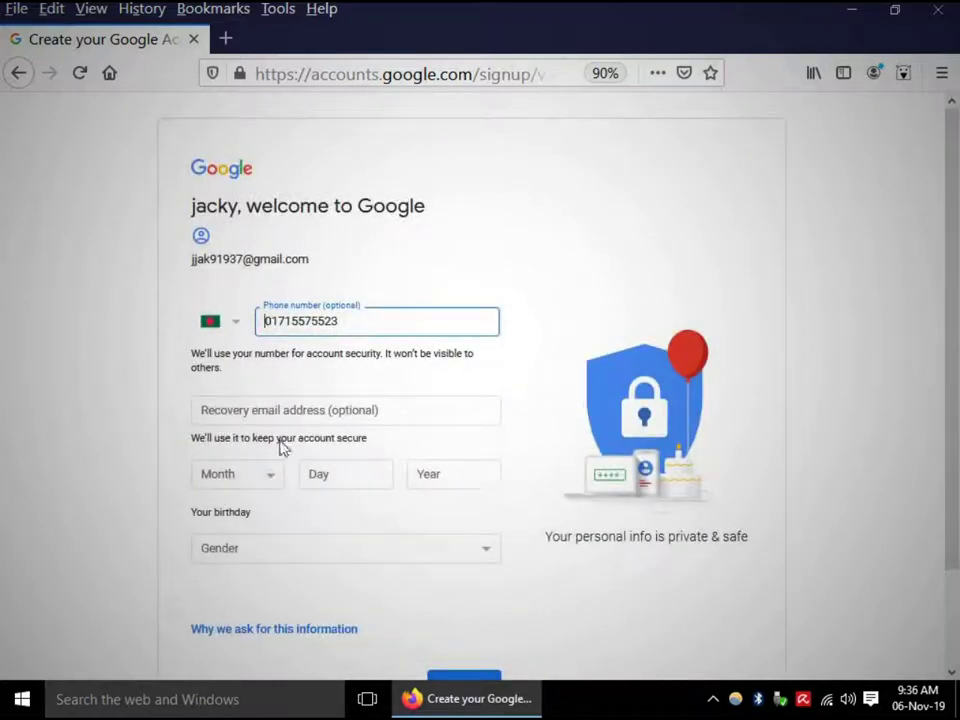
pyautogui.click(364, 413)
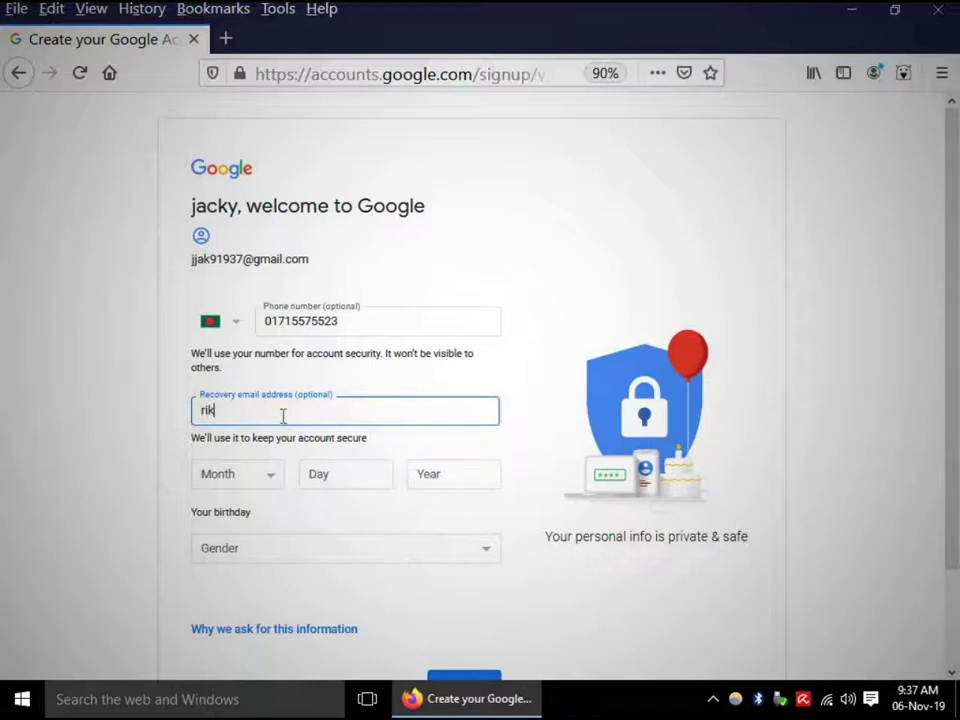
pyautogui.write('d@gmail')
pyautogui.click(257, 484)
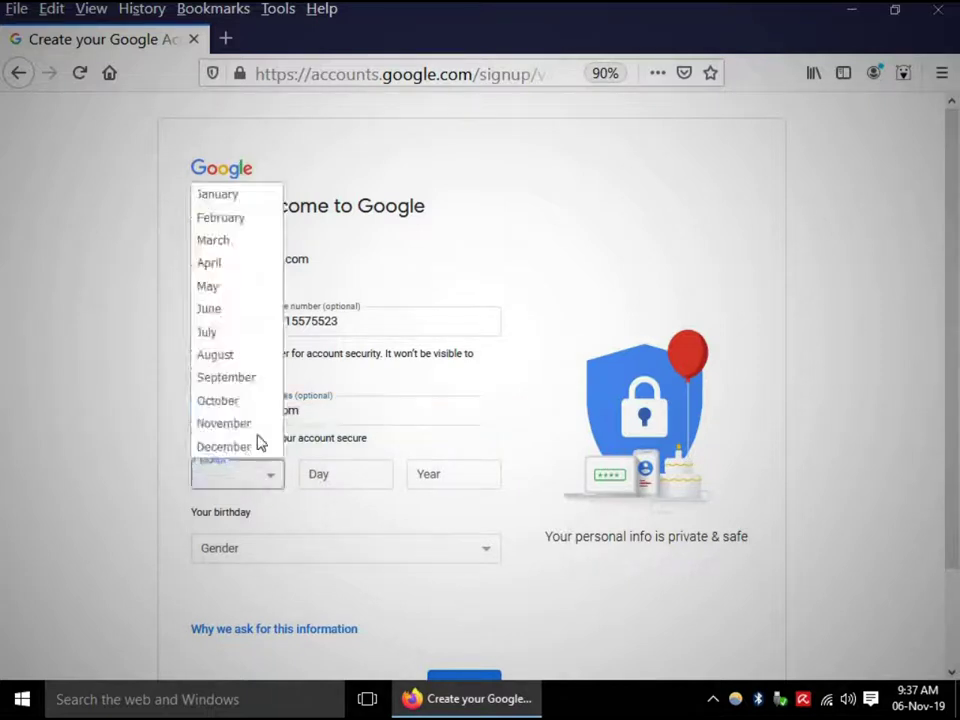
pyautogui.click(230, 219)
pyautogui.click(340, 479)
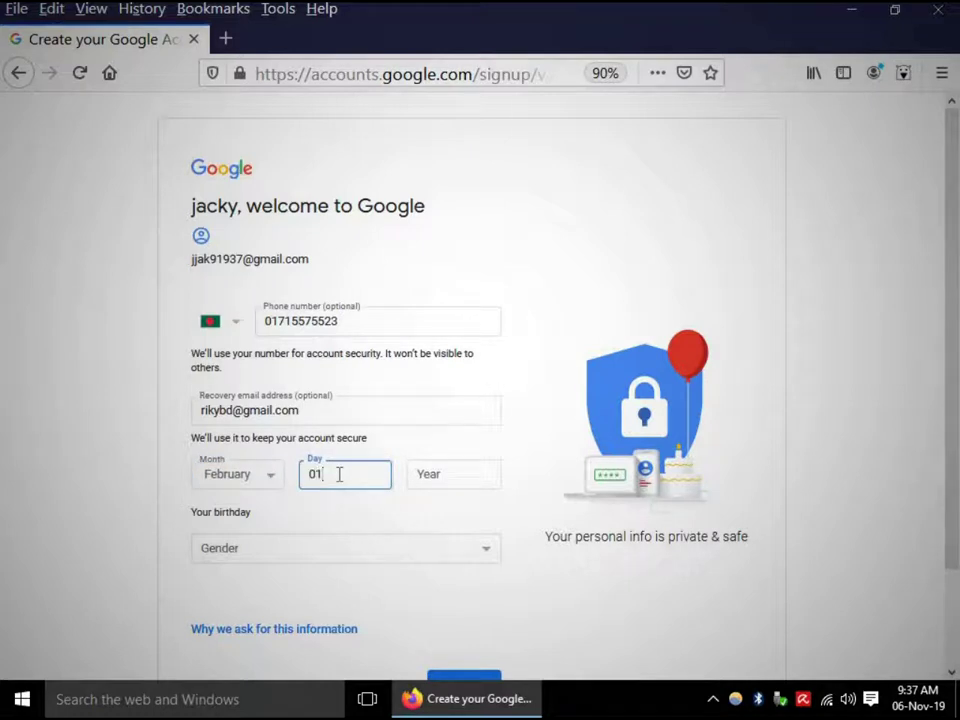
pyautogui.click(476, 476)
pyautogui.write('1990')
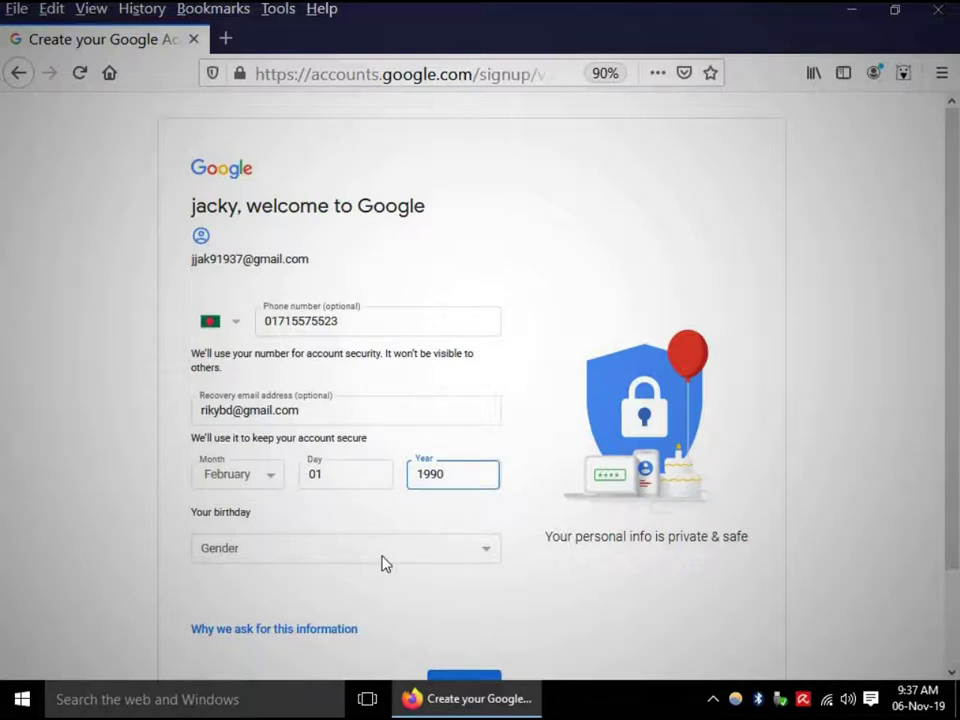
# Set gender to Male and submit the details.
pyautogui.click(383, 560)
pyautogui.click(300, 602)
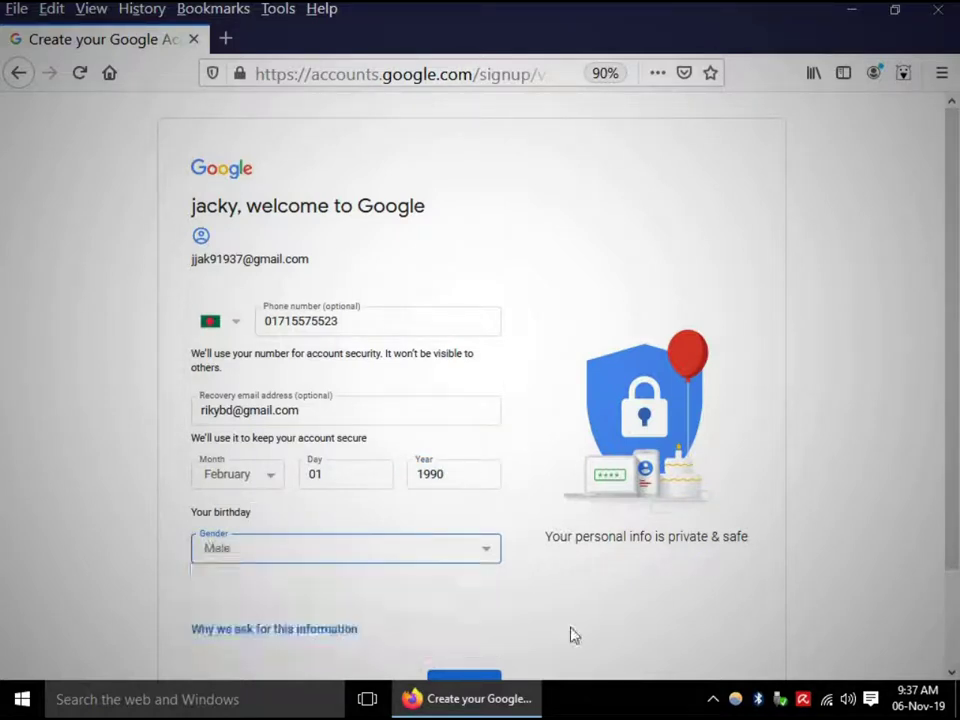
pyautogui.scroll(-2, 600, 600)
pyautogui.click(461, 584)
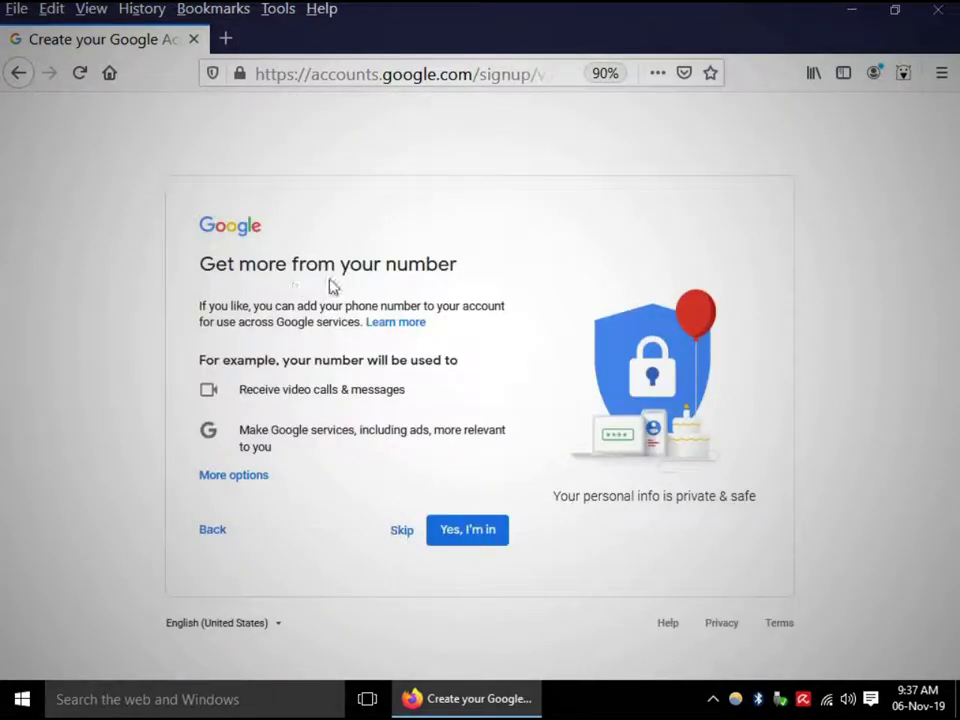
# Skip adding the phone number to other Google services.
pyautogui.moveTo(458, 264); pyautogui.dragTo(228, 265)
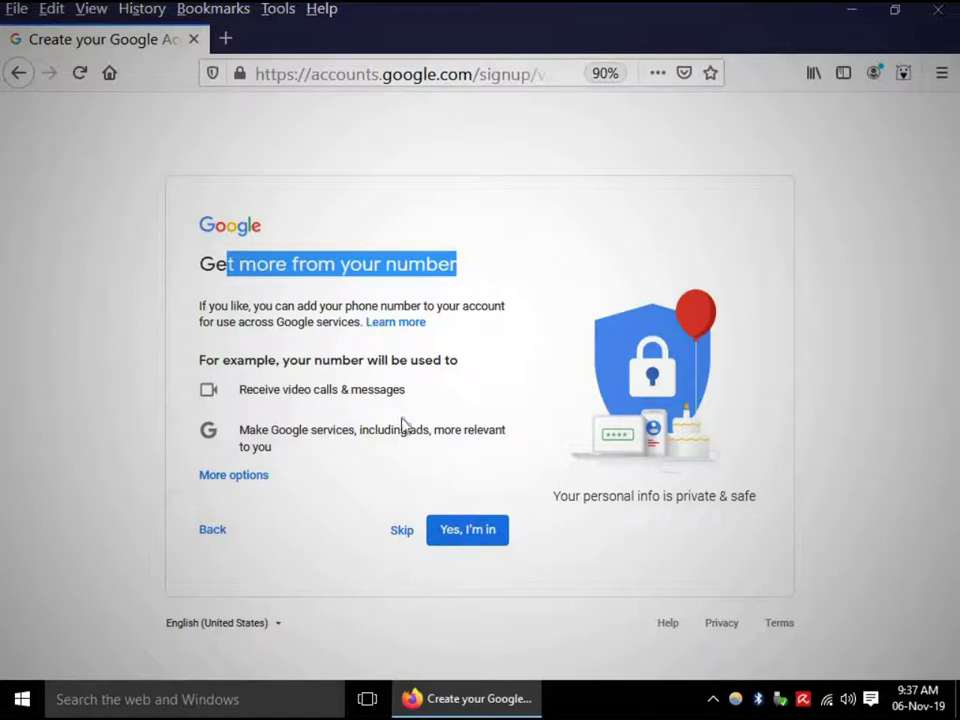
pyautogui.click(398, 533)
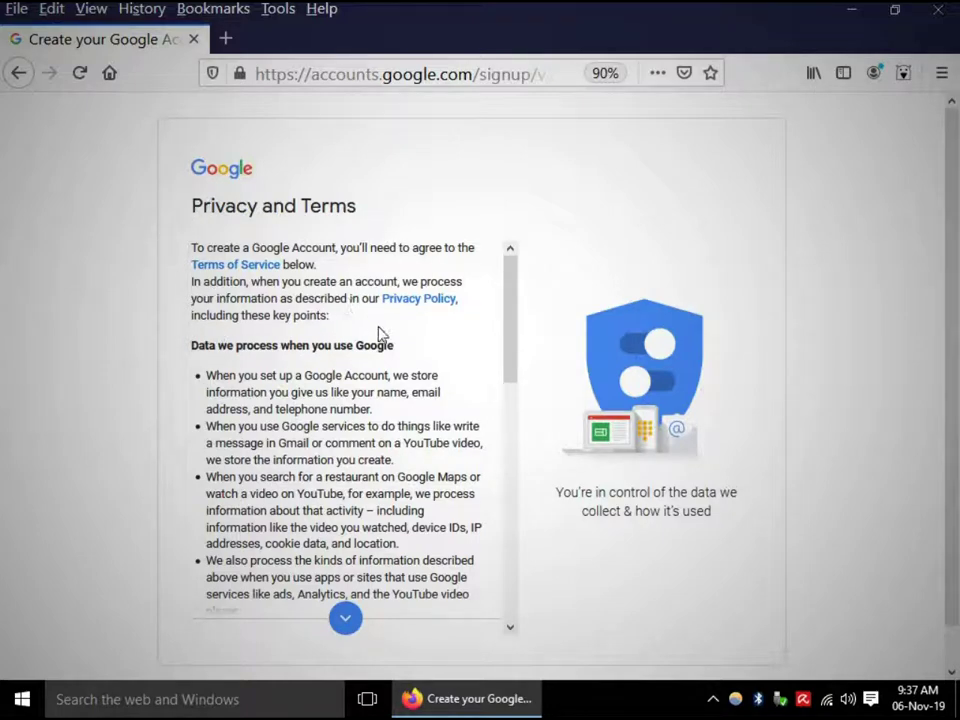
# Scroll to the end of the Privacy and Terms and agree to them.
pyautogui.moveTo(521, 317); pyautogui.dragTo(528, 566)
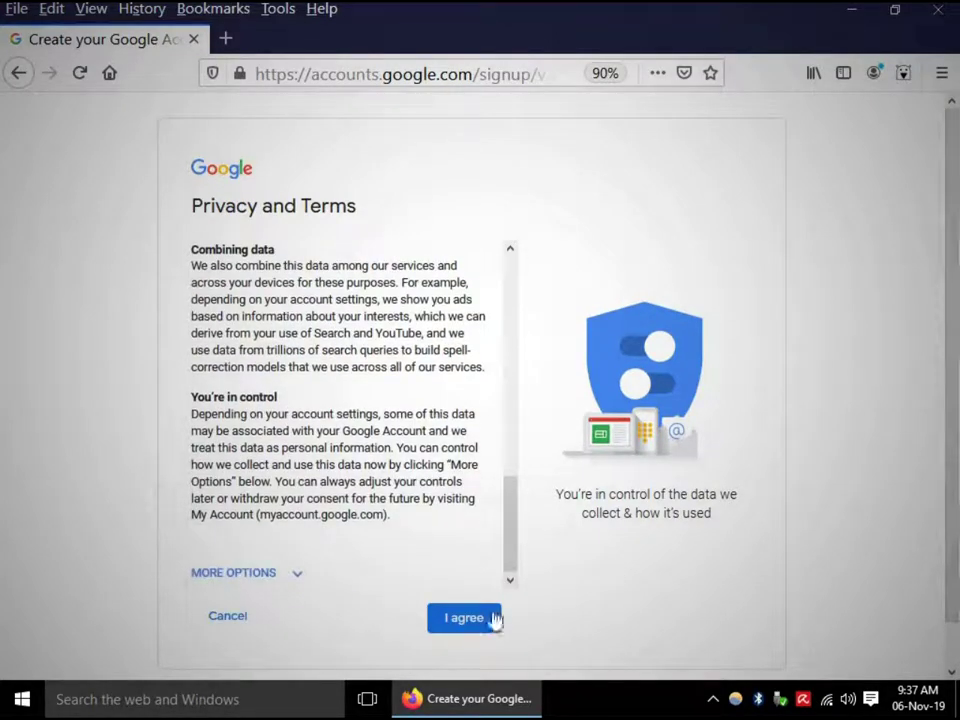
pyautogui.click(462, 627)
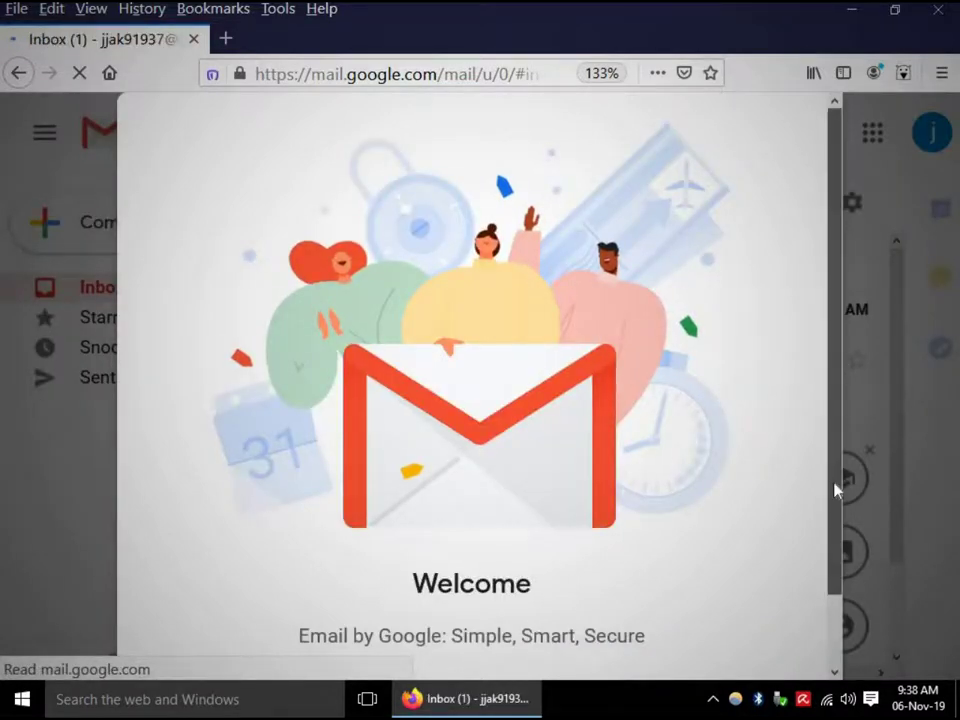
# Move past the Gmail welcome screen and confirm the Default view to open the inbox.
pyautogui.scroll(-2, 836, 456)
pyautogui.click(468, 660)
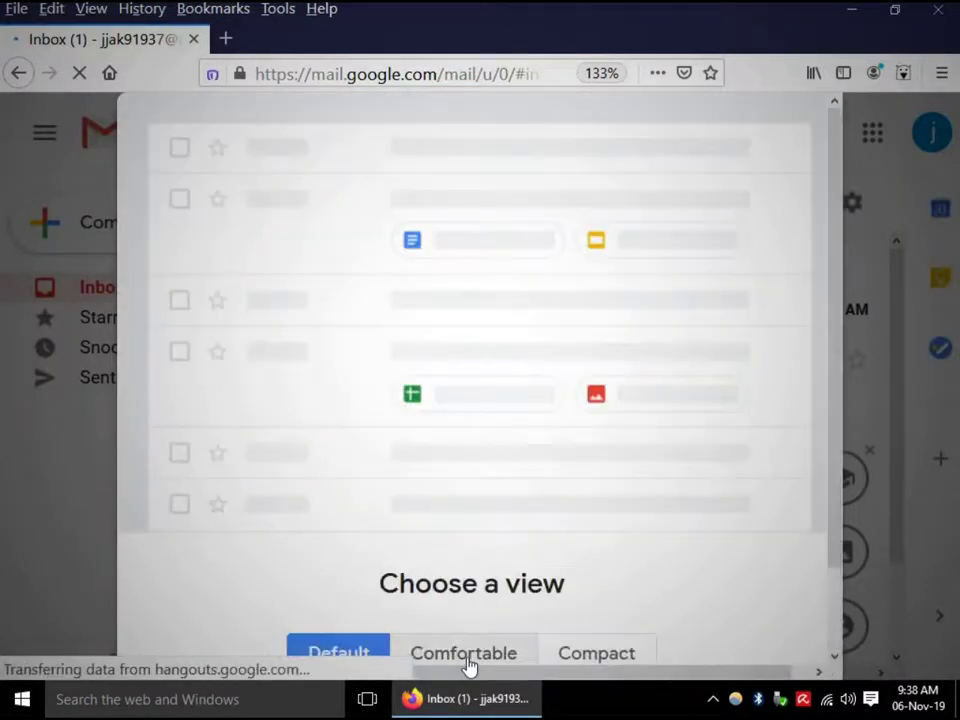
pyautogui.moveTo(834, 384); pyautogui.dragTo(834, 519)
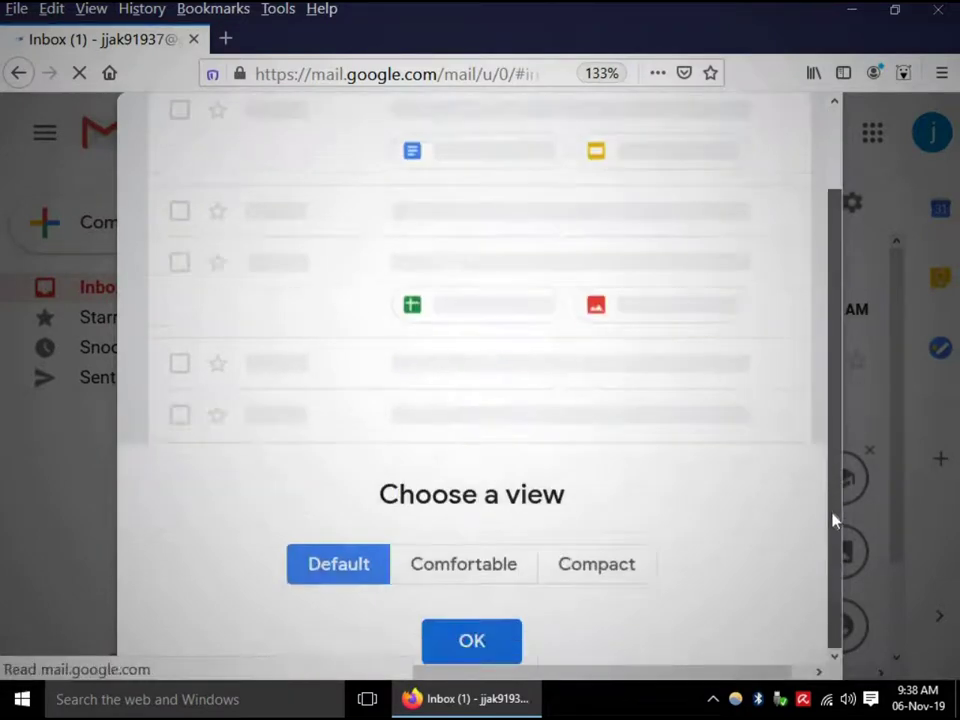
pyautogui.click(471, 641)
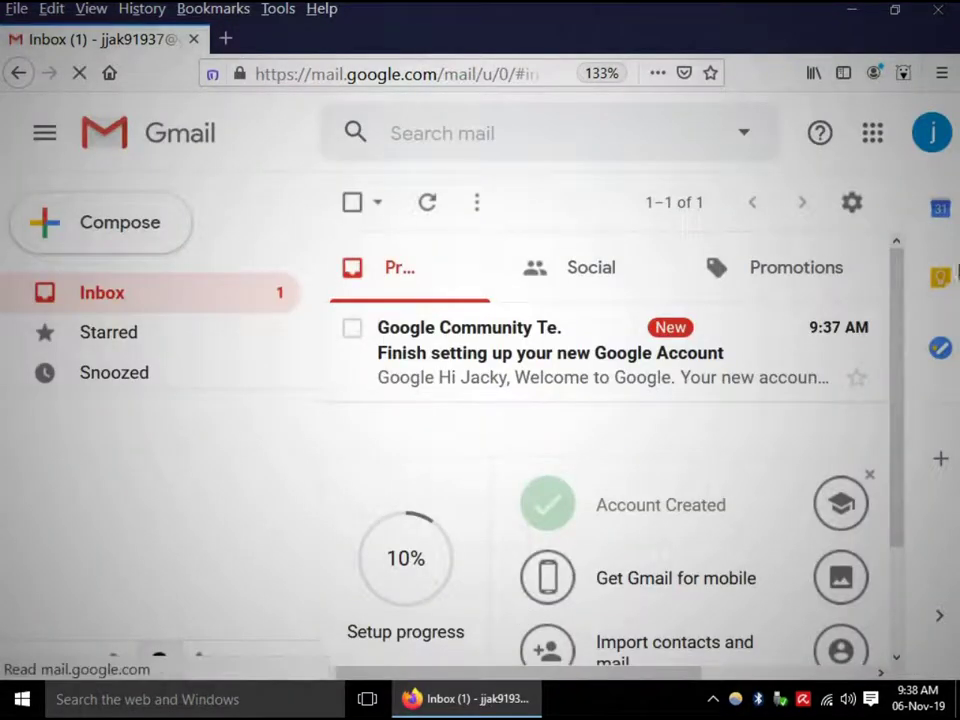